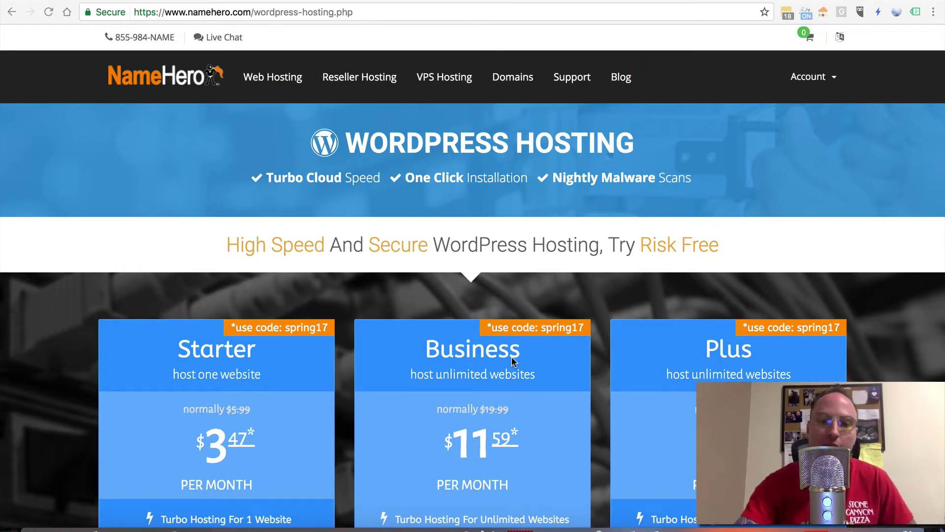
scroll(512, 357, down, 5)
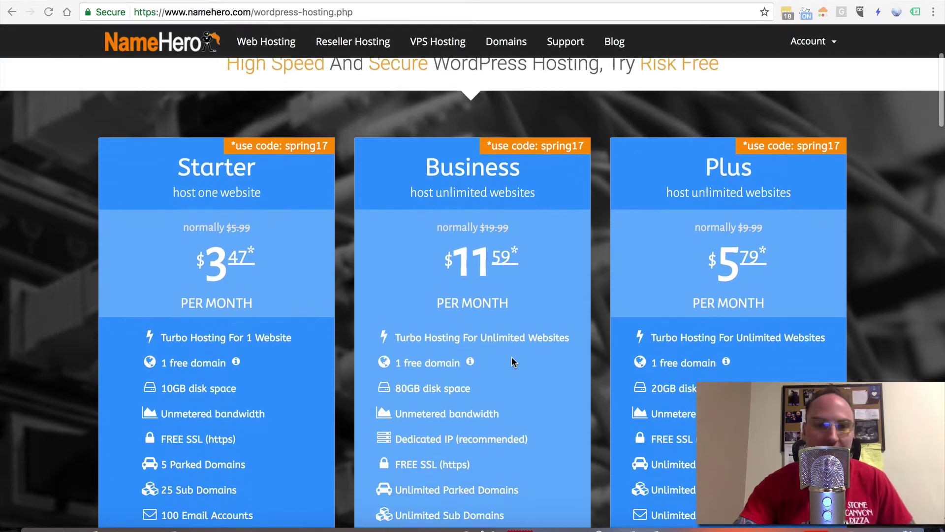
scroll(512, 357, down, 2)
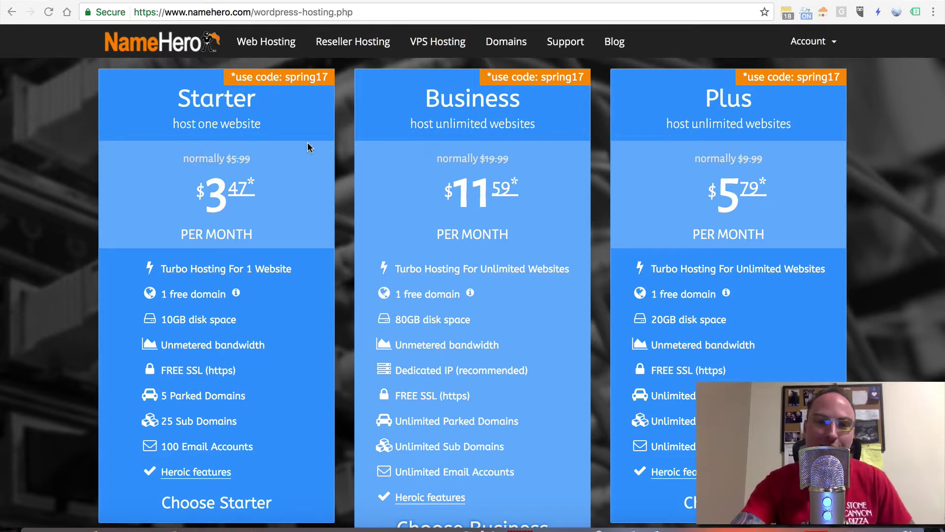
scroll(307, 147, down, 2)
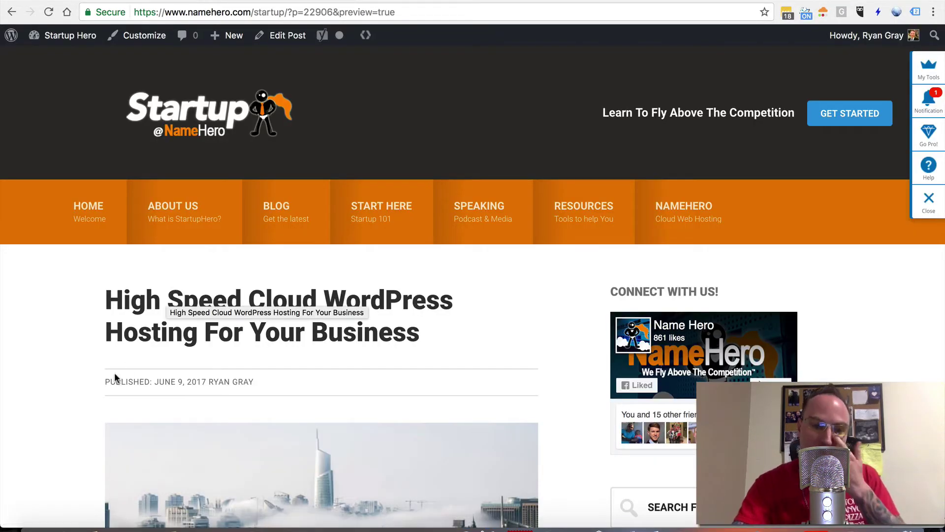
scroll(76, 301, down, 3)
scroll(76, 300, down, 3)
scroll(76, 301, down, 3)
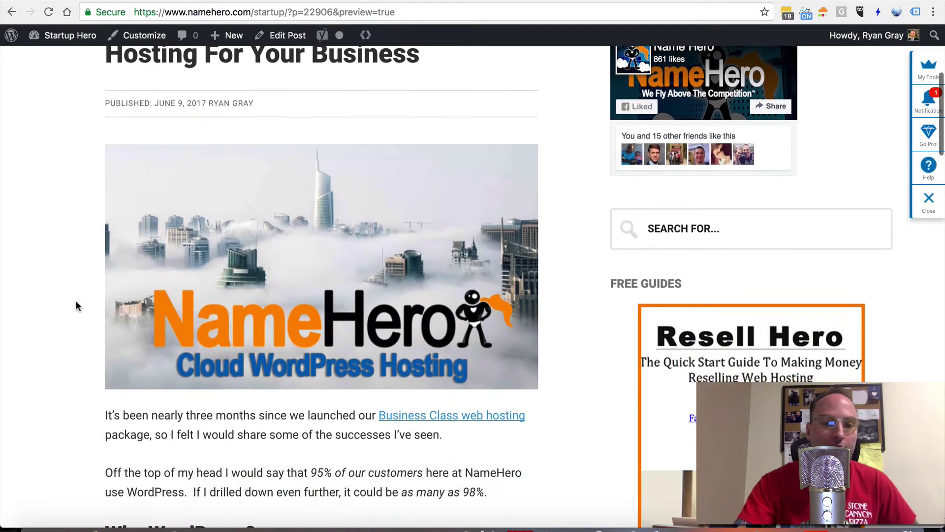
scroll(75, 300, down, 5)
scroll(76, 301, down, 1)
scroll(76, 301, up, 1)
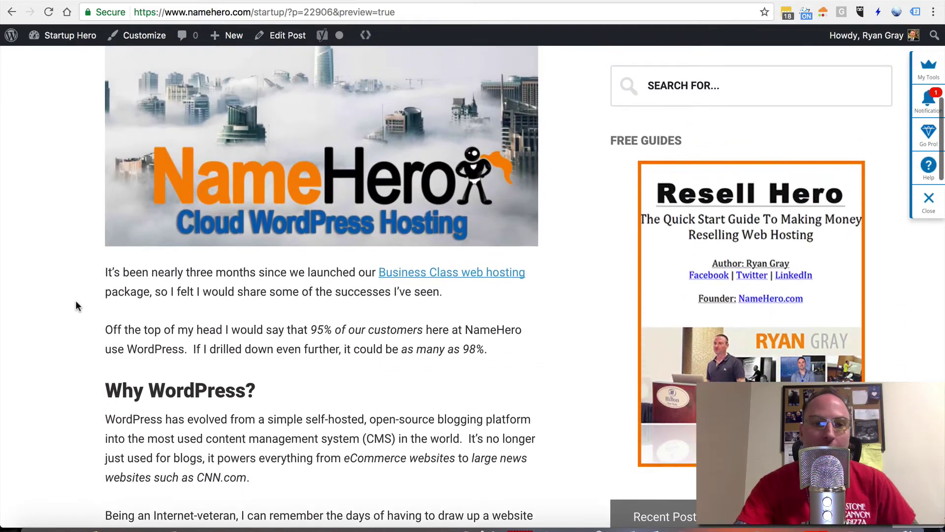
scroll(76, 300, up, 1)
scroll(76, 301, up, 1)
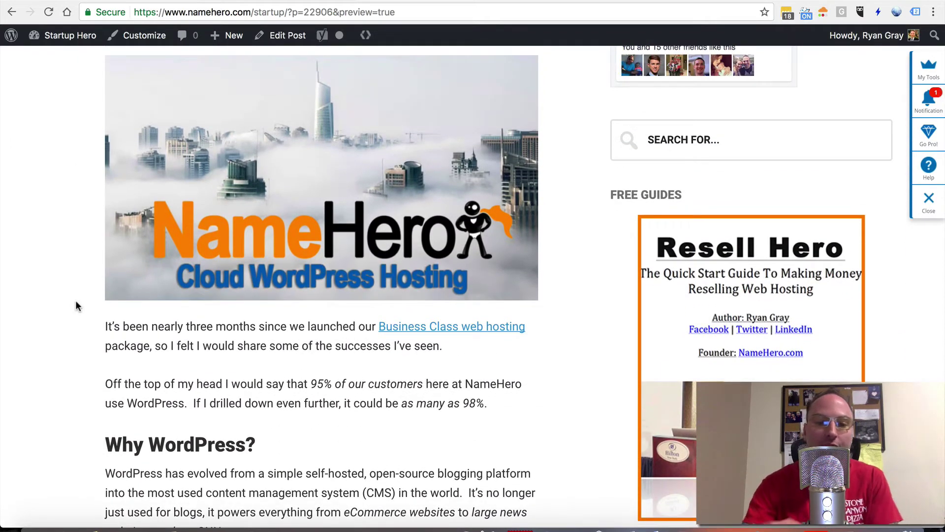
scroll(75, 301, down, 2)
scroll(75, 301, down, 3)
scroll(75, 300, down, 2)
scroll(76, 301, down, 2)
scroll(75, 300, down, 1)
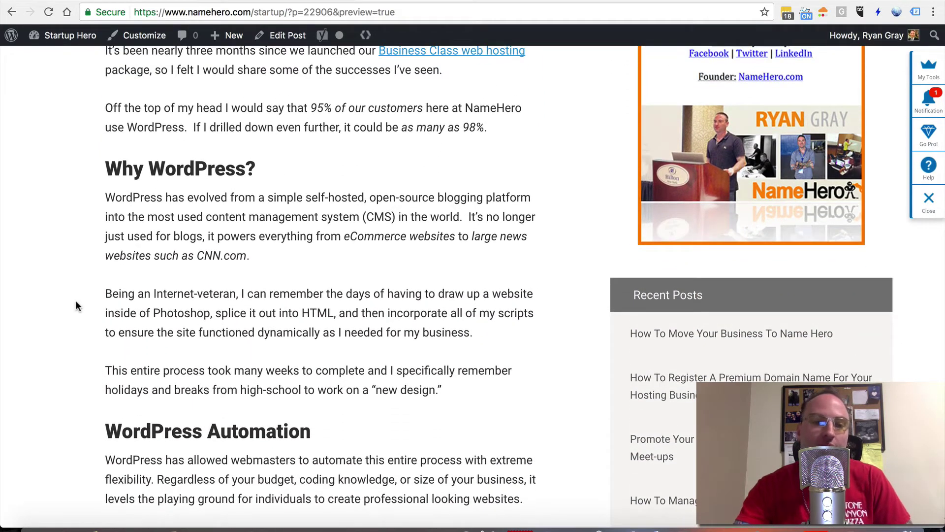
scroll(76, 301, down, 1)
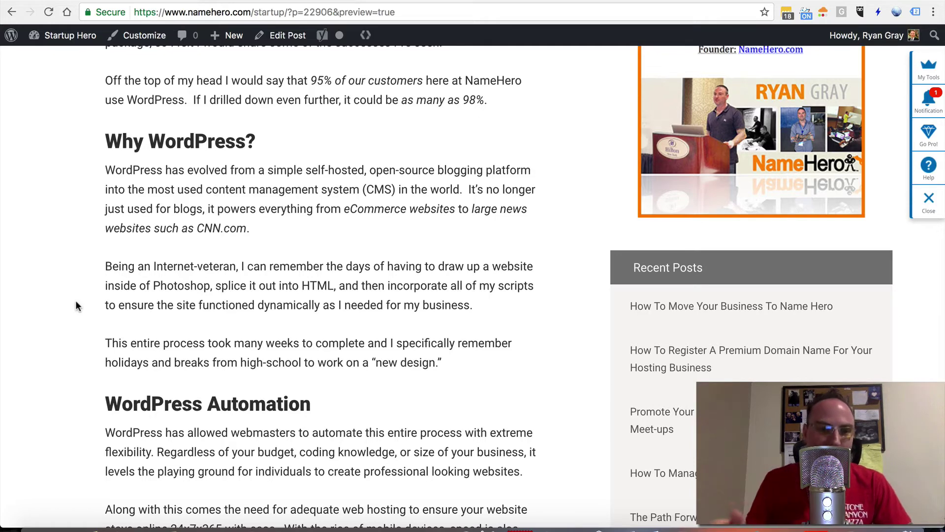
scroll(76, 300, down, 3)
scroll(76, 300, down, 2)
scroll(76, 301, down, 1)
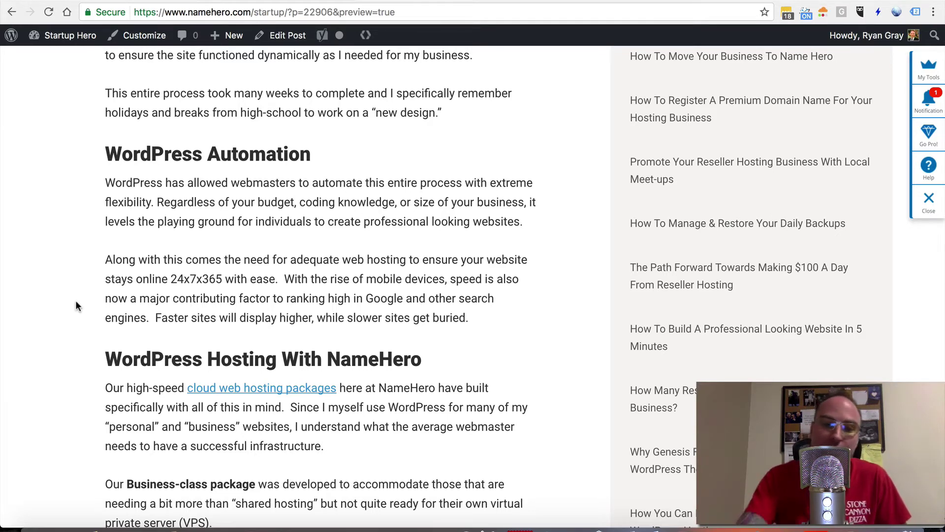
scroll(75, 301, down, 3)
scroll(76, 301, down, 2)
scroll(75, 301, down, 2)
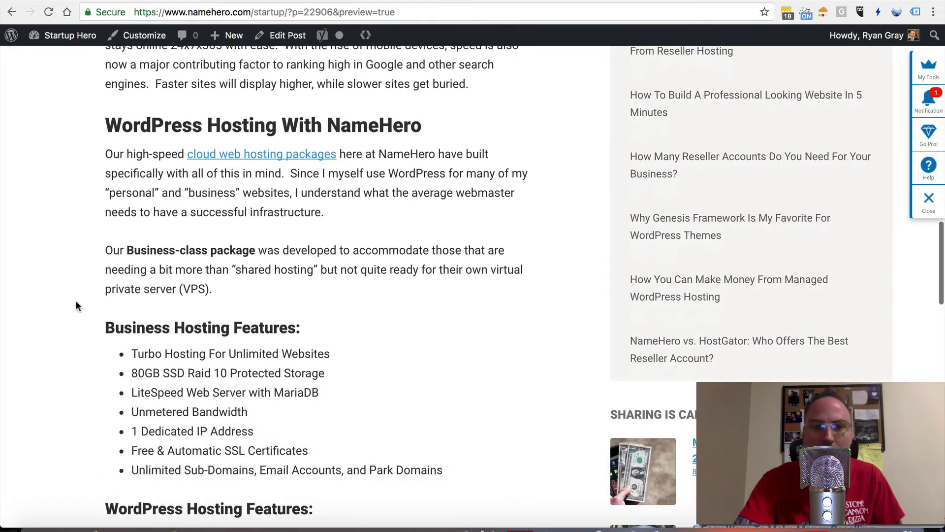
scroll(75, 301, down, 2)
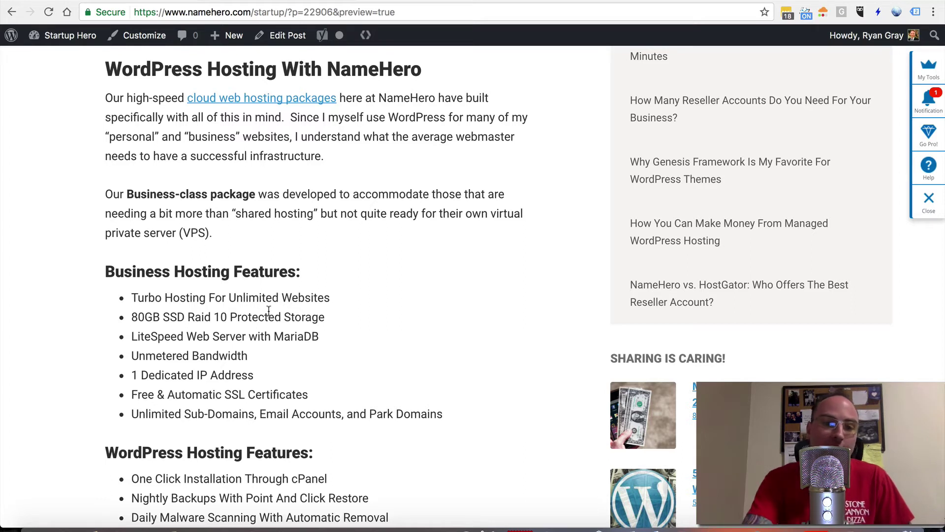
Highlight the LiteSpeed Web Server with MariaDB and Free & Automatic SSL Certificates features in turn.
drag(132, 336, 275, 336)
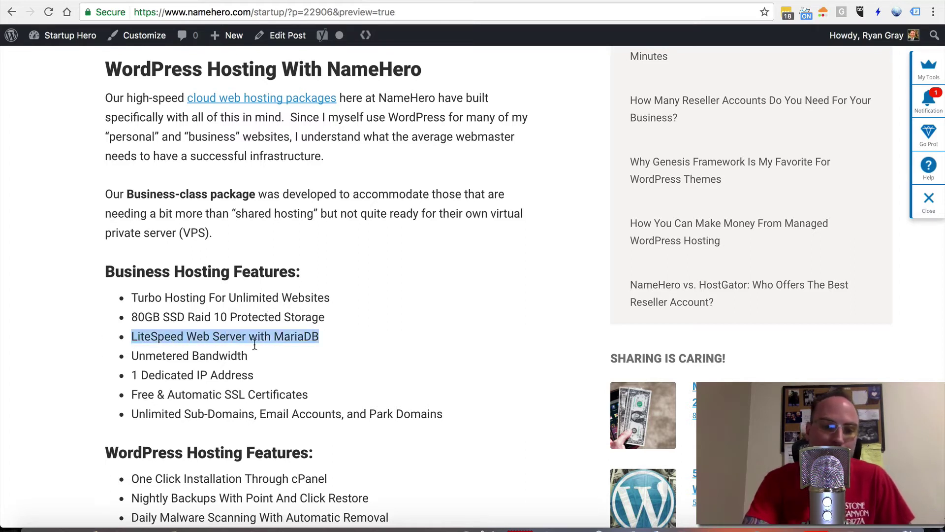
click(275, 336)
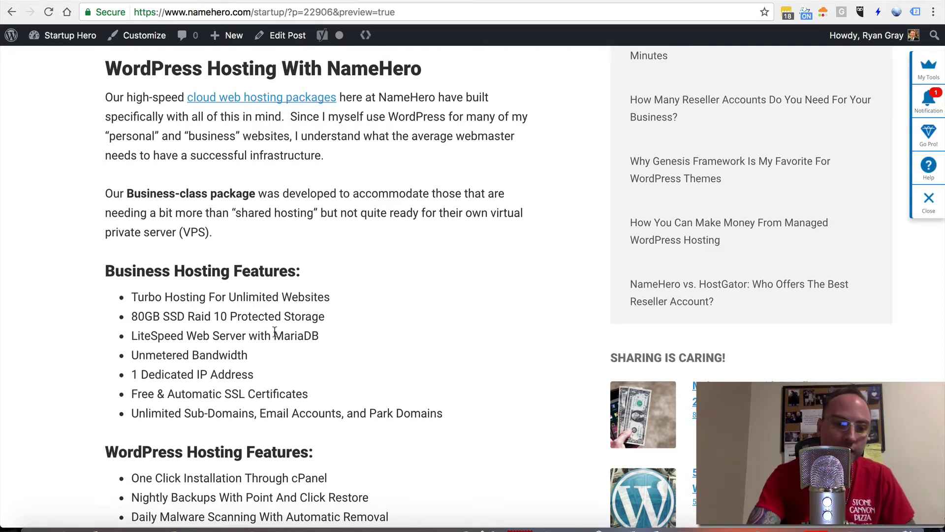
scroll(274, 332, down, 2)
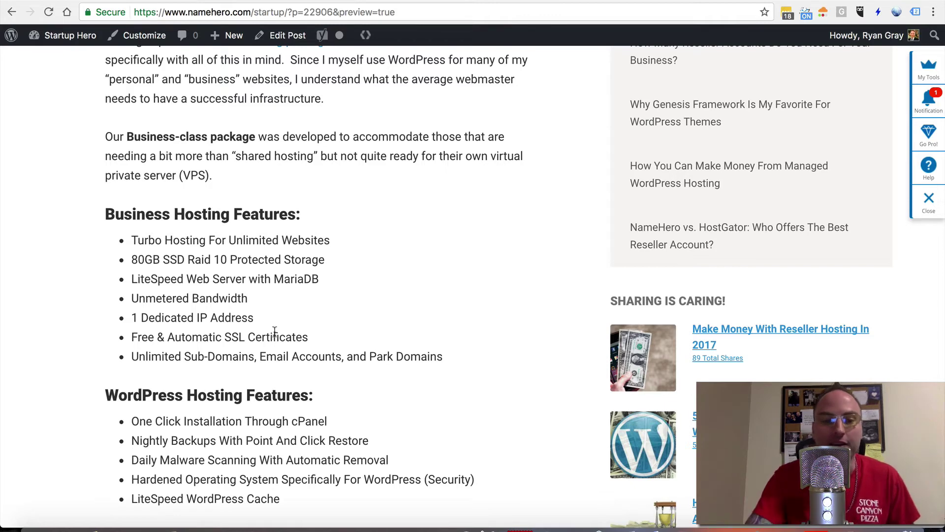
scroll(274, 330, down, 1)
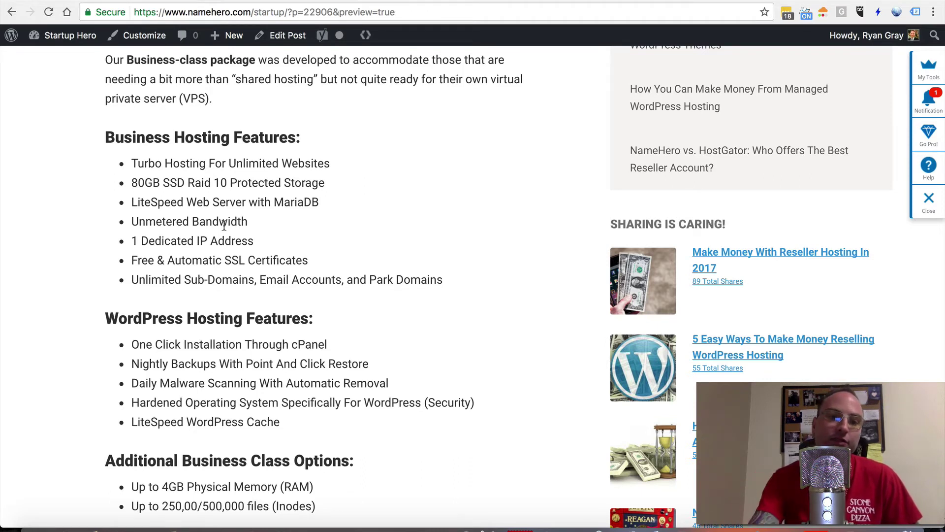
scroll(225, 225, down, 1)
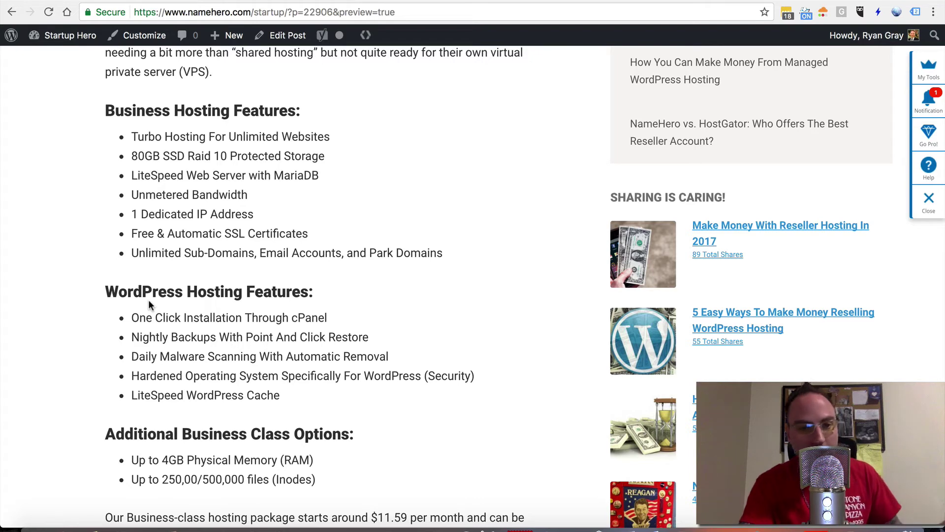
drag(132, 234, 308, 234)
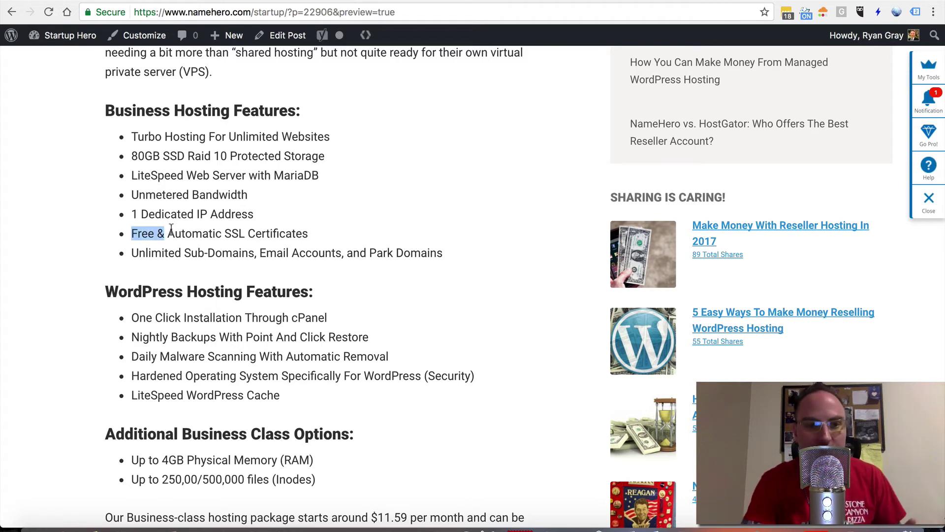
click(217, 245)
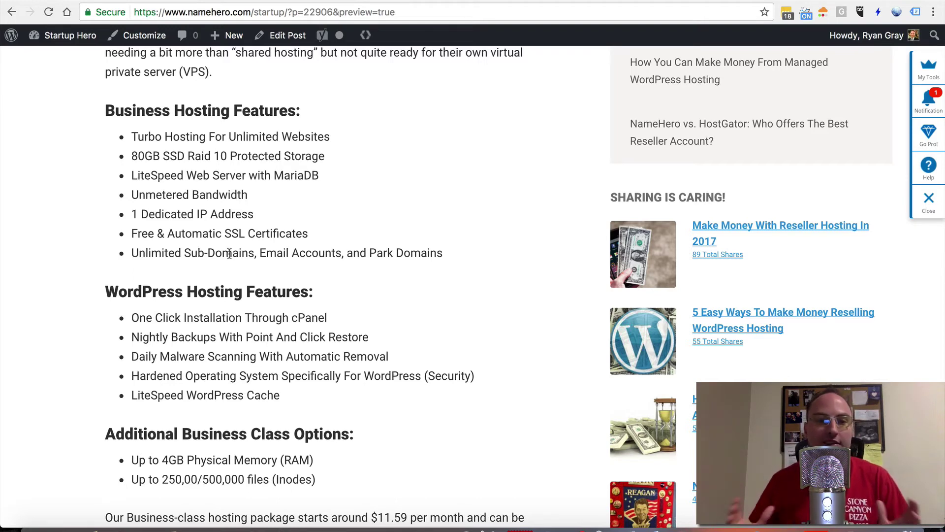
scroll(231, 254, down, 2)
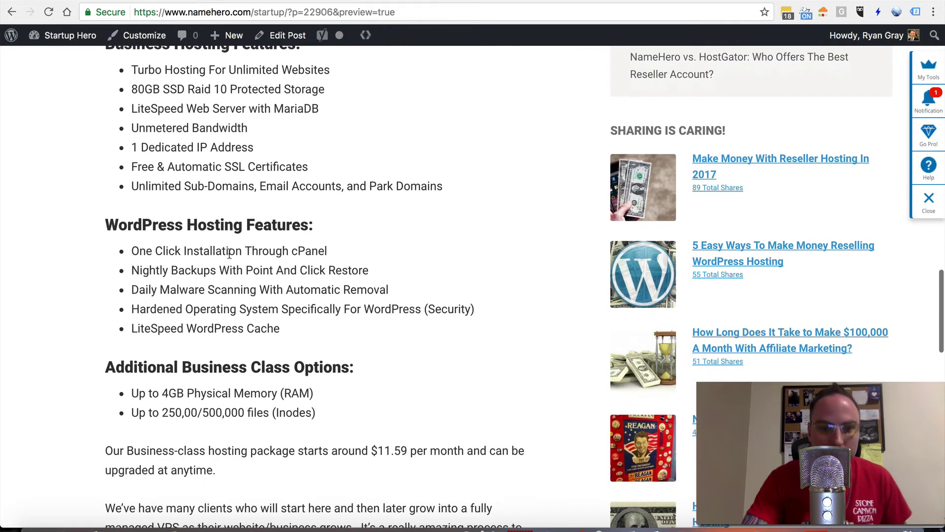
Highlight 'WordPress' in the heading, then the One Click Installation Through cPanel feature.
double_click(141, 224)
click(190, 218)
scroll(191, 218, down, 3)
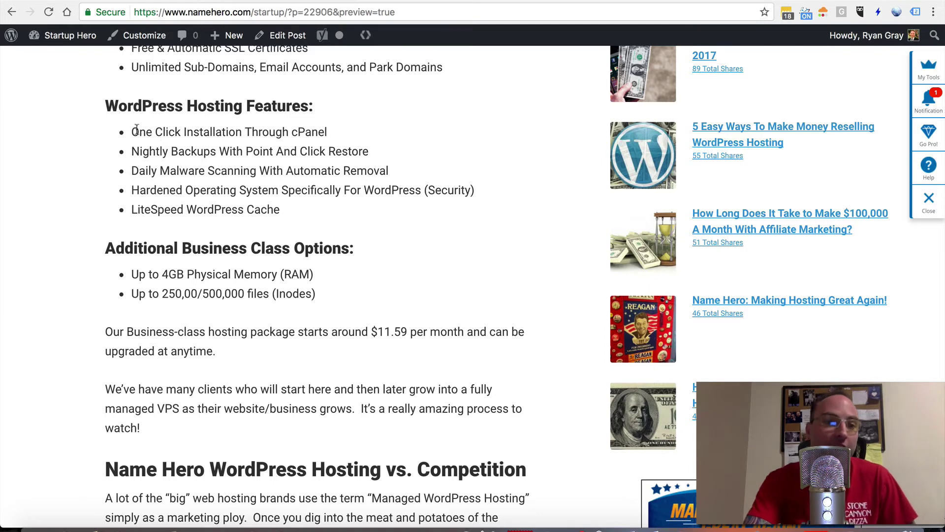
drag(129, 134, 306, 140)
click(306, 144)
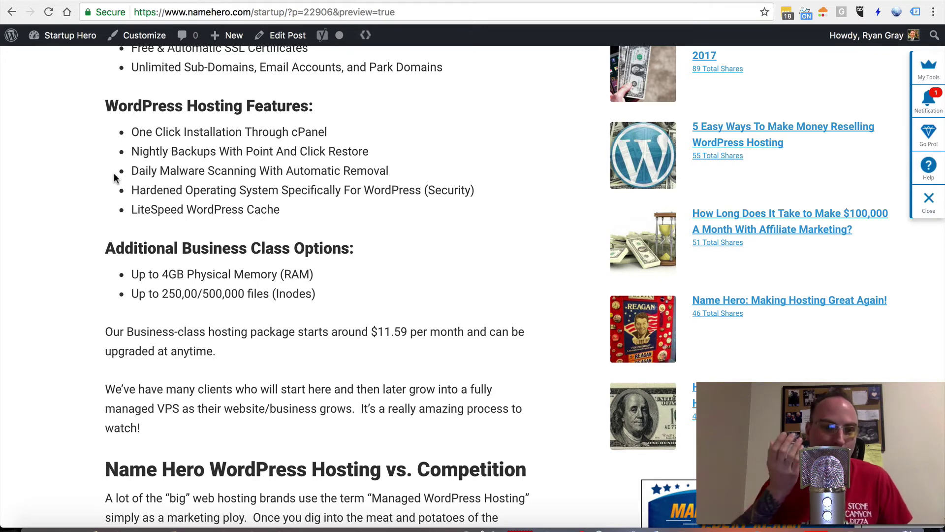
scroll(116, 177, down, 1)
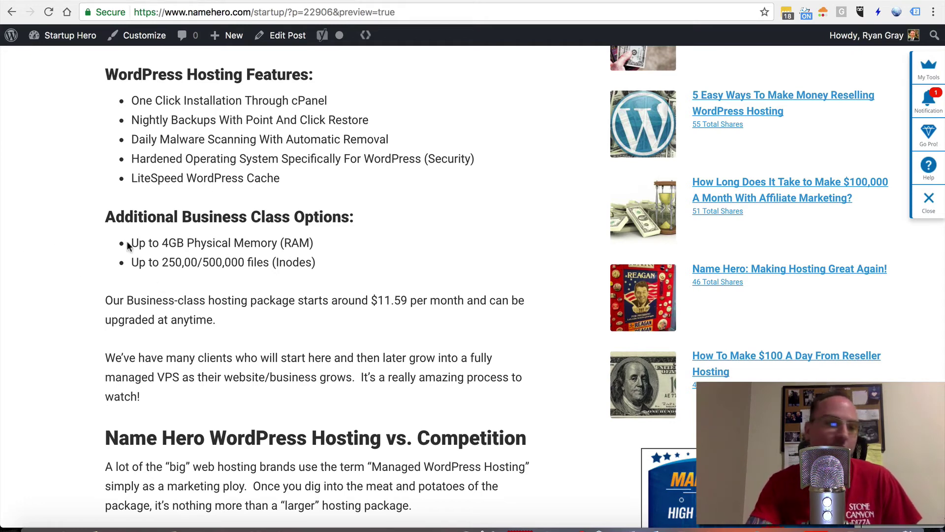
drag(148, 243, 222, 242)
click(218, 246)
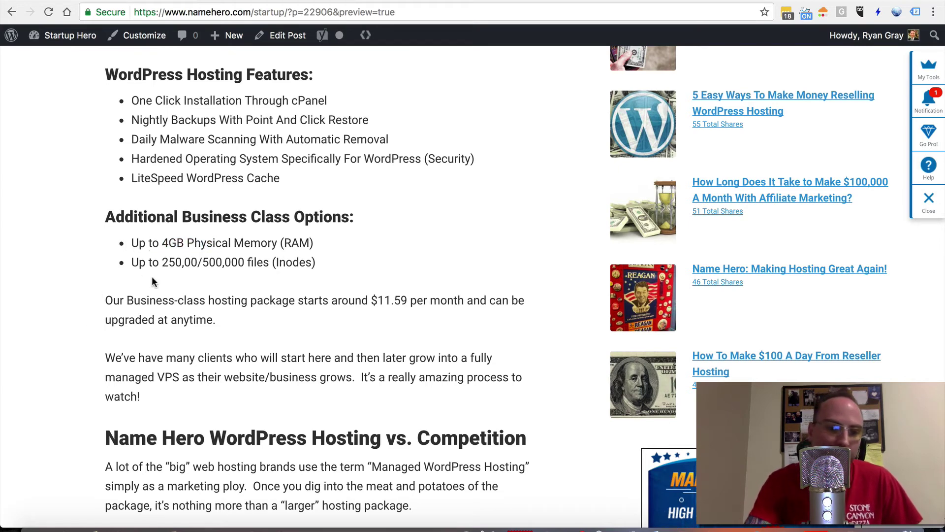
drag(167, 262, 215, 262)
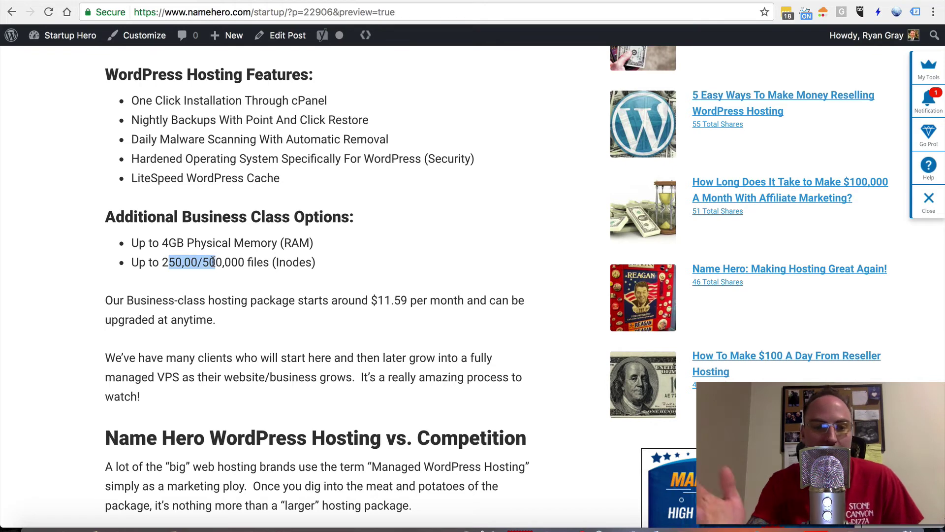
drag(318, 263, 270, 262)
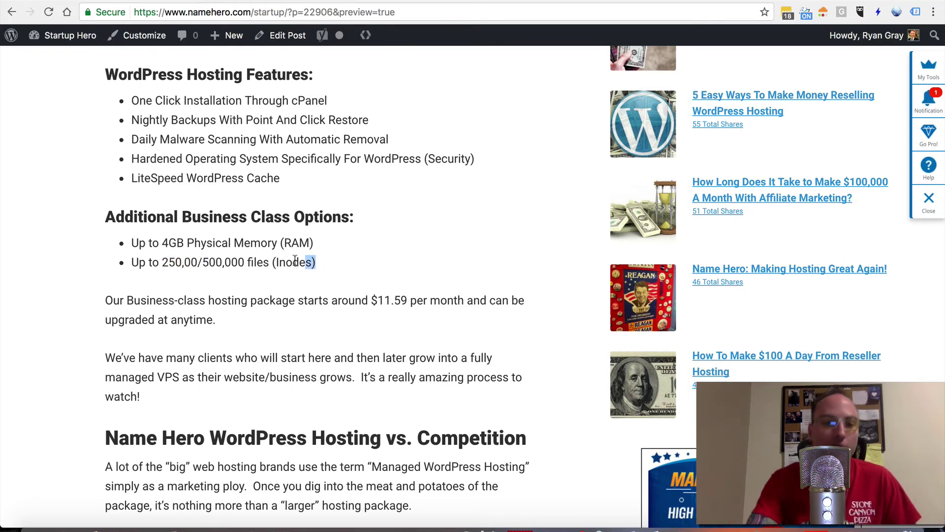
click(270, 261)
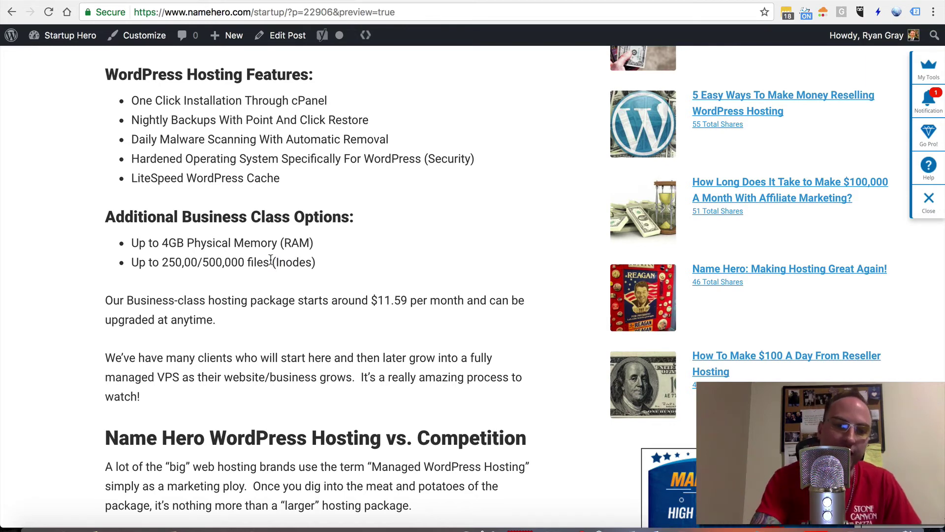
drag(170, 244, 185, 244)
click(192, 246)
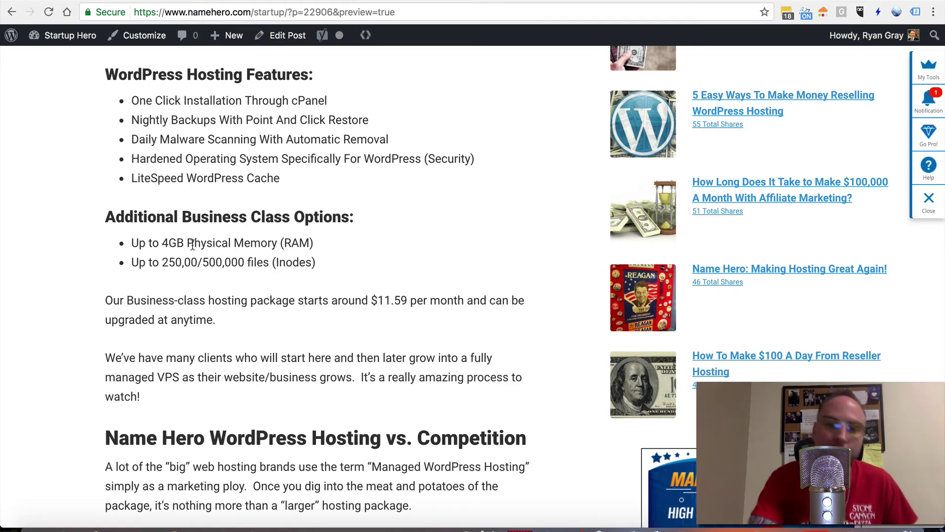
scroll(194, 246, down, 1)
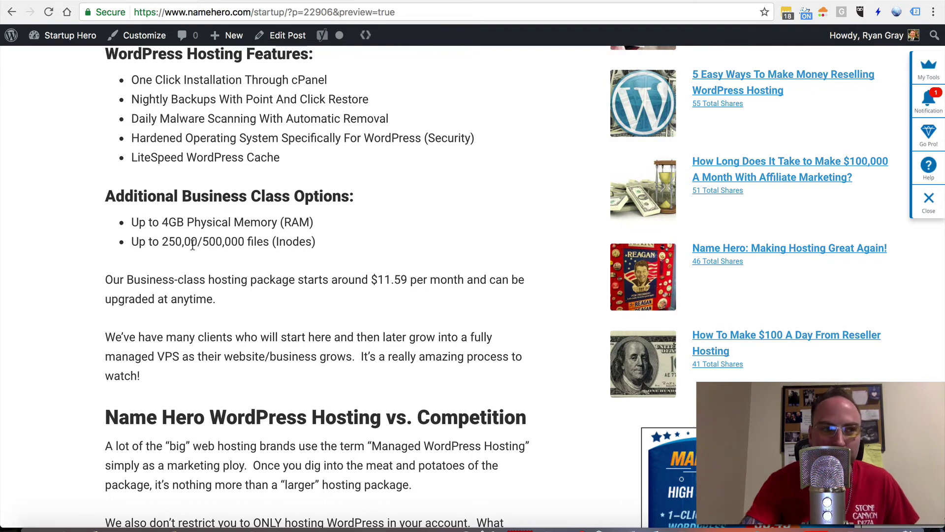
scroll(194, 246, down, 2)
scroll(194, 246, down, 2)
scroll(194, 246, down, 1)
scroll(194, 246, down, 1)
scroll(194, 247, down, 1)
scroll(192, 243, up, 3)
scroll(192, 243, down, 1)
scroll(191, 243, down, 1)
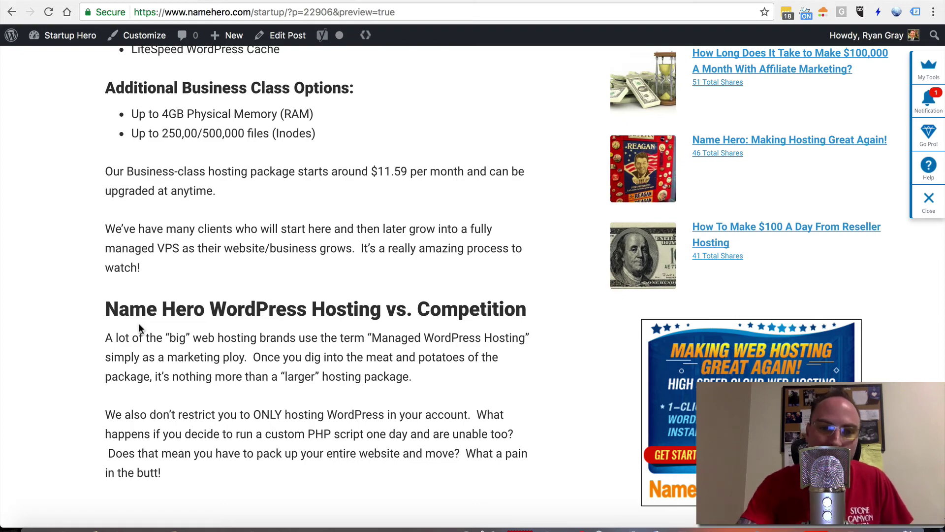
scroll(139, 323, up, 4)
scroll(138, 323, up, 5)
scroll(138, 323, up, 5)
scroll(137, 323, up, 5)
scroll(137, 323, up, 5)
scroll(138, 324, up, 3)
scroll(138, 325, up, 5)
scroll(138, 325, up, 3)
scroll(138, 325, up, 3)
mouse_move(140, 329)
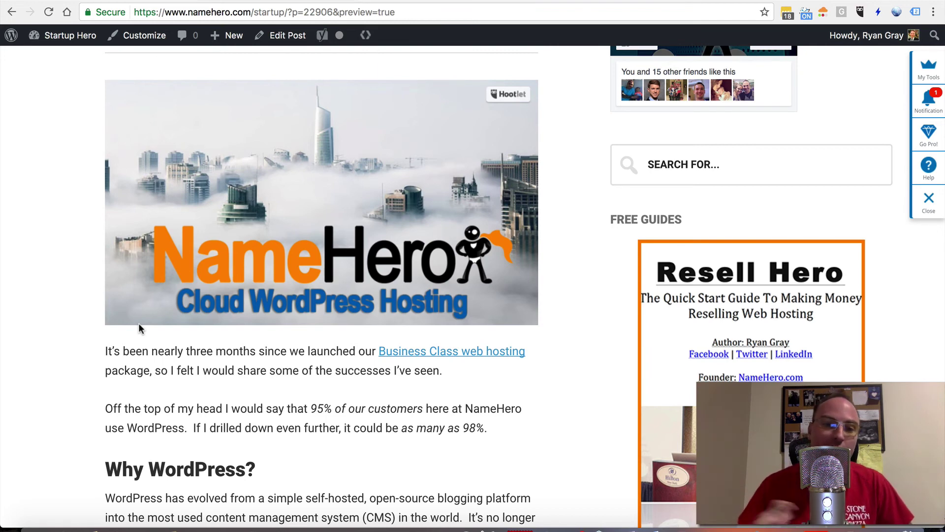
click(394, 2)
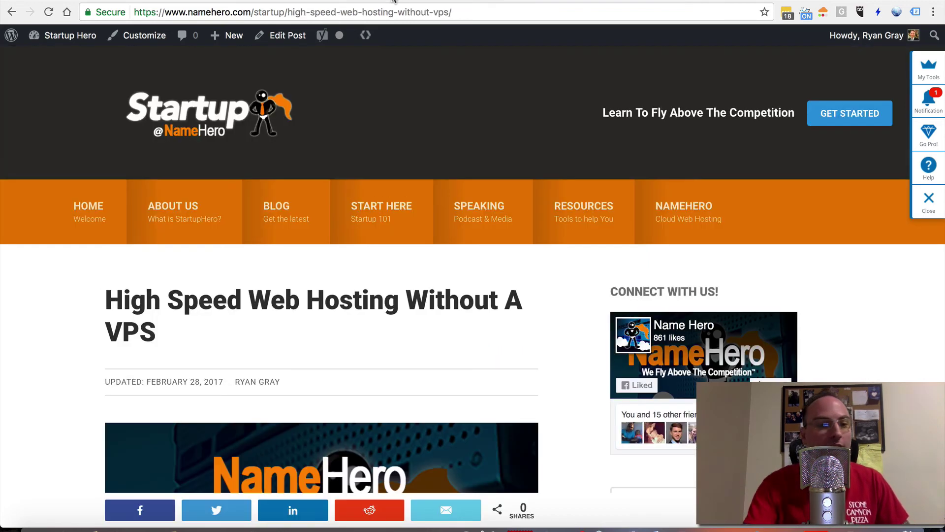
scroll(86, 367, down, 3)
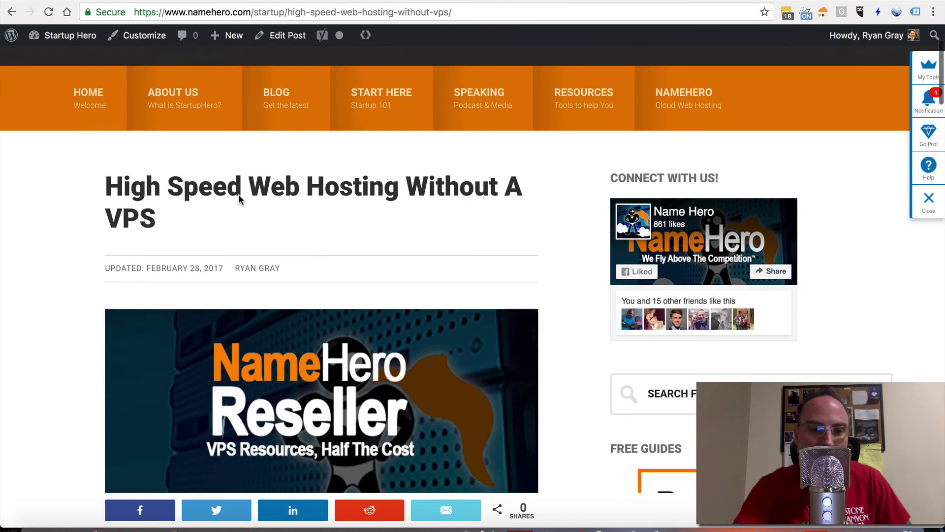
scroll(258, 196, down, 5)
scroll(239, 195, down, 5)
scroll(238, 194, down, 3)
scroll(239, 194, down, 5)
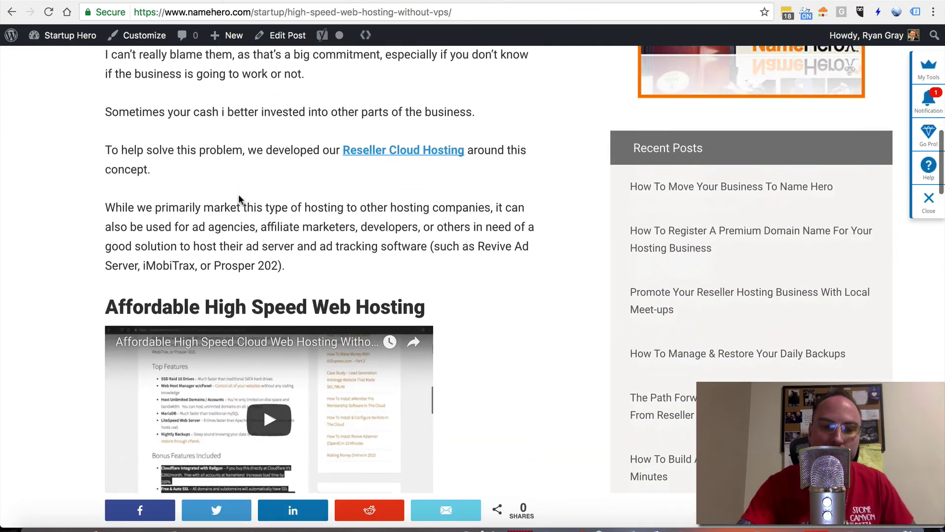
scroll(238, 194, down, 3)
scroll(239, 194, down, 3)
scroll(238, 195, down, 3)
scroll(239, 200, down, 5)
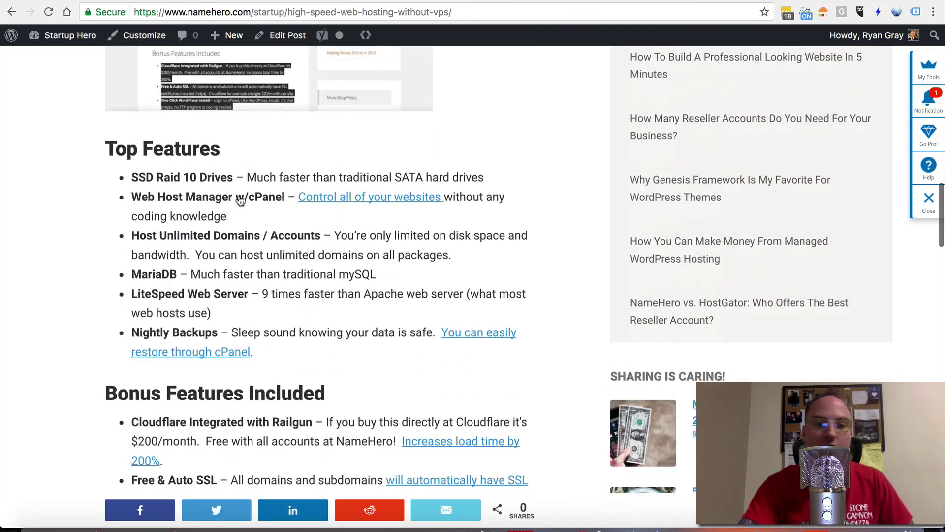
scroll(238, 200, down, 2)
scroll(238, 199, up, 1)
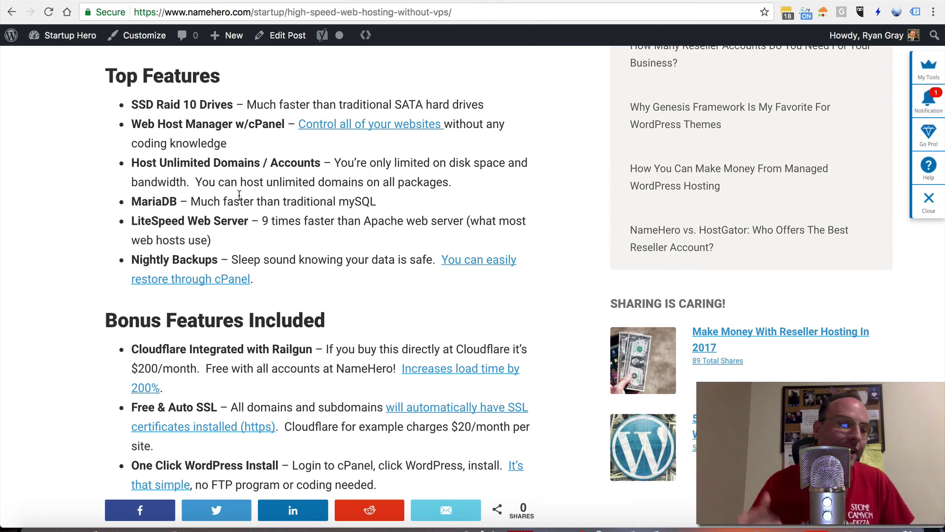
scroll(239, 194, down, 3)
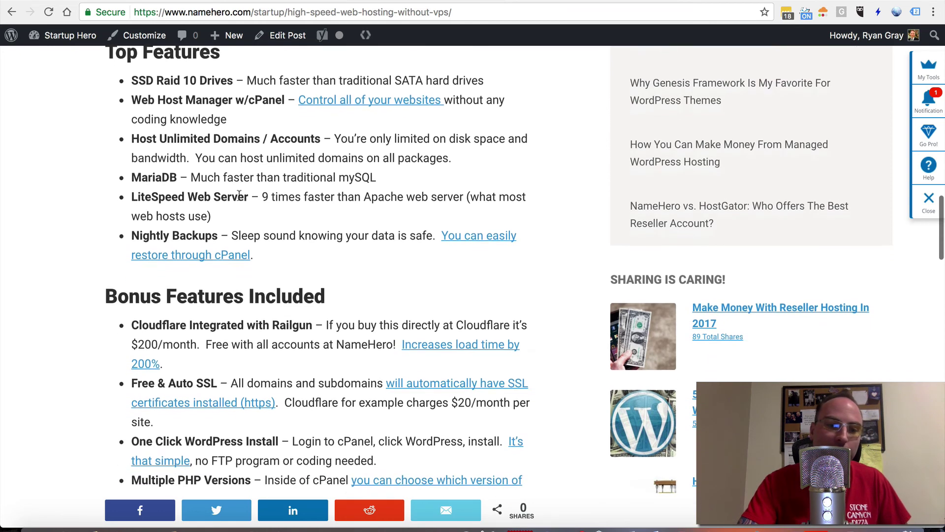
scroll(238, 194, down, 3)
scroll(238, 195, down, 2)
scroll(239, 195, down, 2)
scroll(239, 194, down, 2)
scroll(238, 194, down, 2)
scroll(238, 194, down, 1)
scroll(239, 194, down, 2)
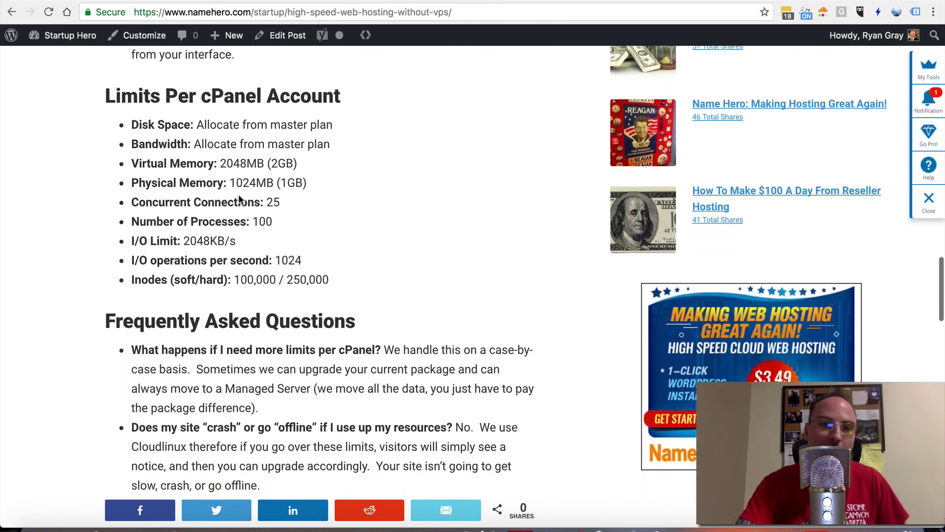
scroll(239, 195, down, 2)
scroll(239, 194, down, 3)
scroll(239, 194, down, 2)
scroll(239, 194, down, 1)
scroll(238, 195, up, 2)
scroll(239, 195, up, 3)
scroll(239, 194, up, 3)
scroll(239, 194, up, 3)
scroll(239, 194, up, 3)
scroll(239, 200, up, 5)
scroll(239, 199, up, 5)
scroll(239, 199, up, 1)
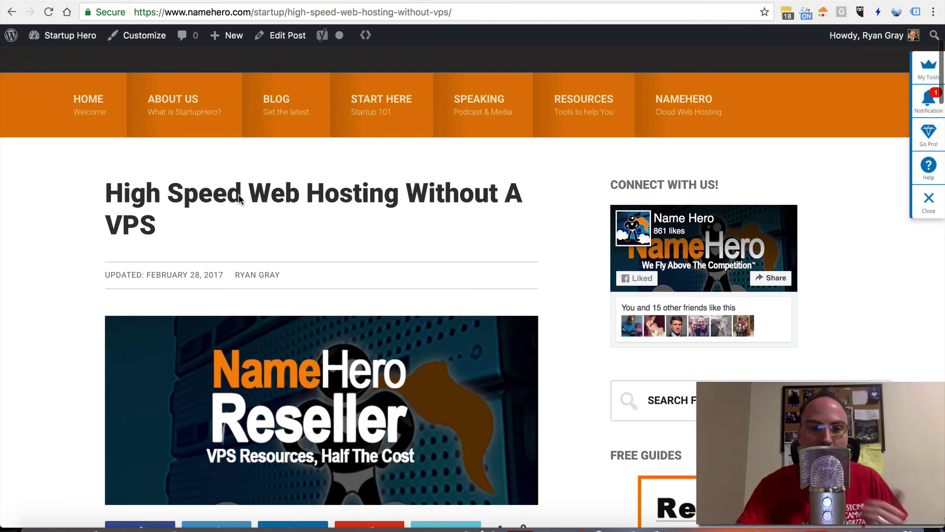
scroll(238, 194, up, 2)
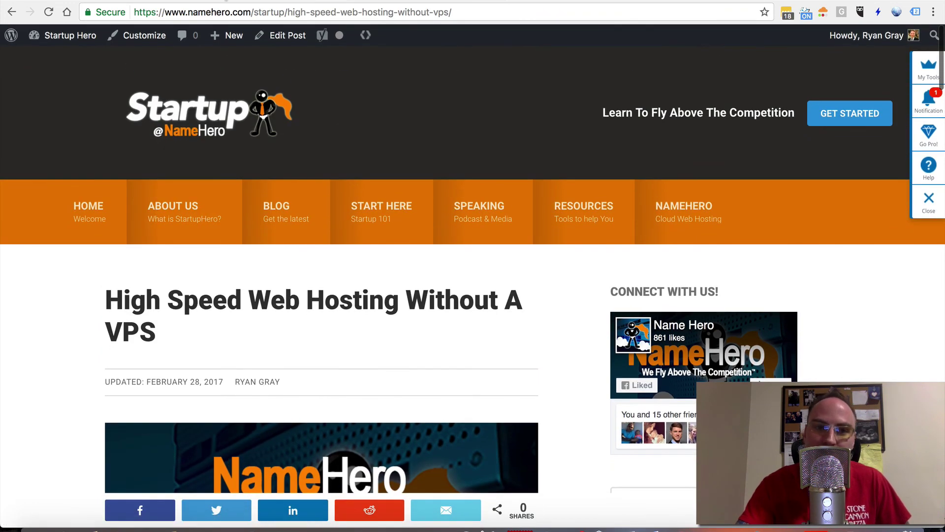
Switch back to the 'High Speed Cloud WordPress Hosting For Your Business' preview tab with Ctrl+Tab.
key(ctrl+Tab)
scroll(232, 130, up, 3)
scroll(202, 202, up, 3)
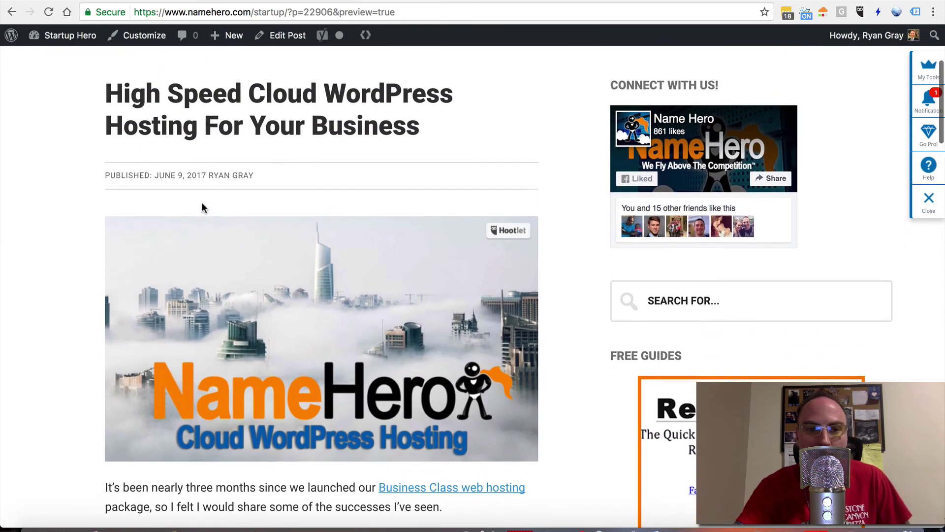
scroll(202, 201, up, 3)
scroll(202, 207, up, 3)
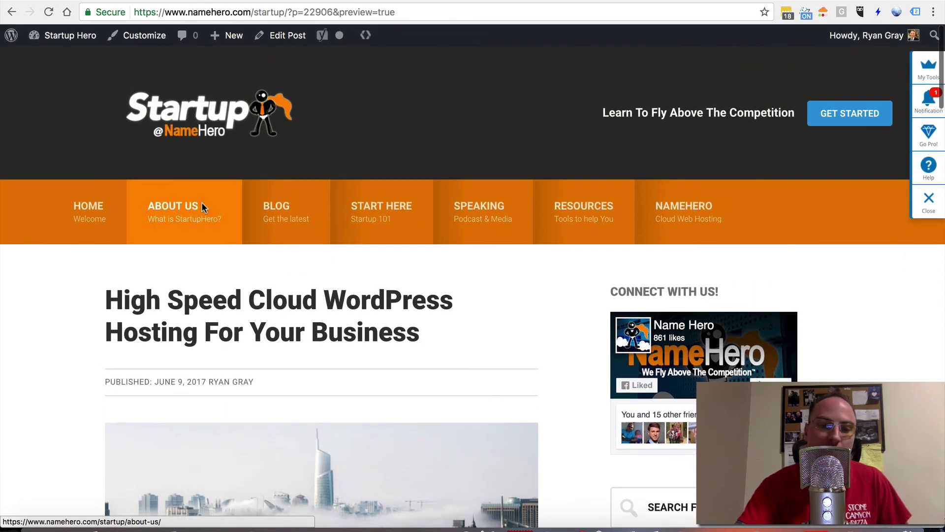